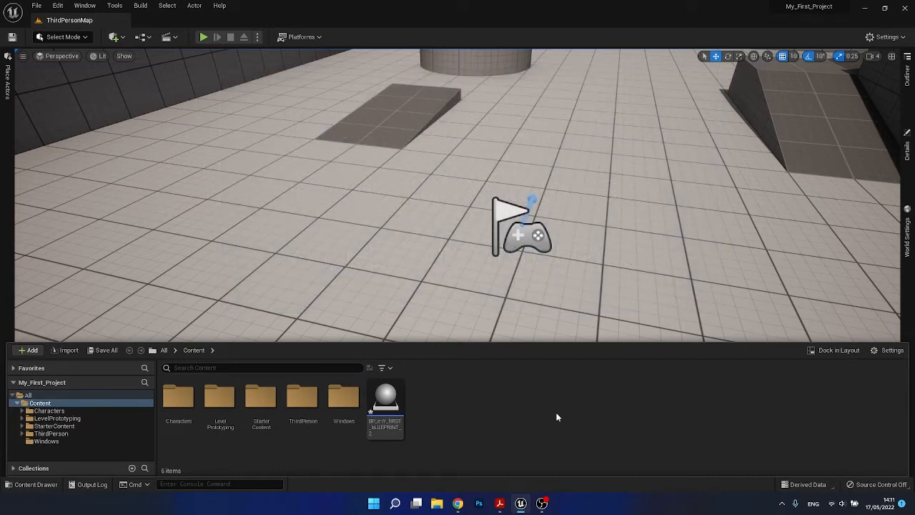
- Create a new Blueprint Class in the Content folder with Actor as its parent class
right_click(502, 403)
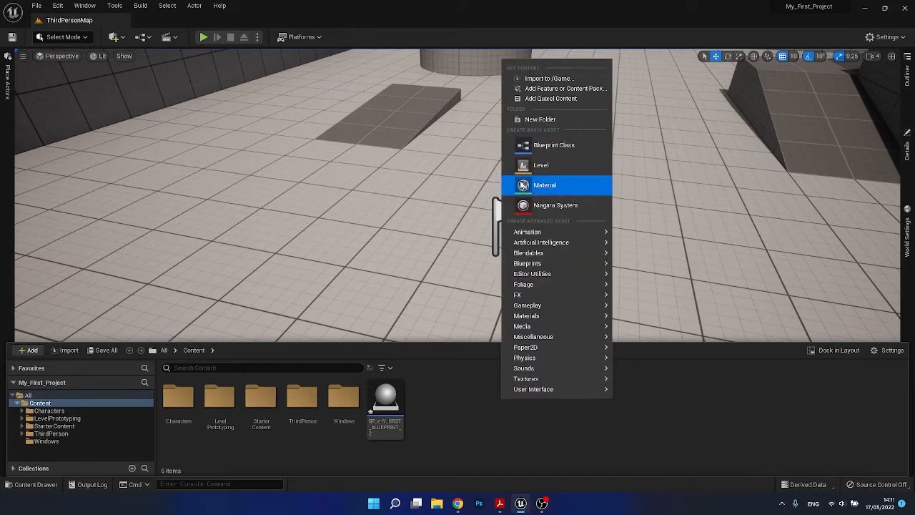
left_click(565, 146)
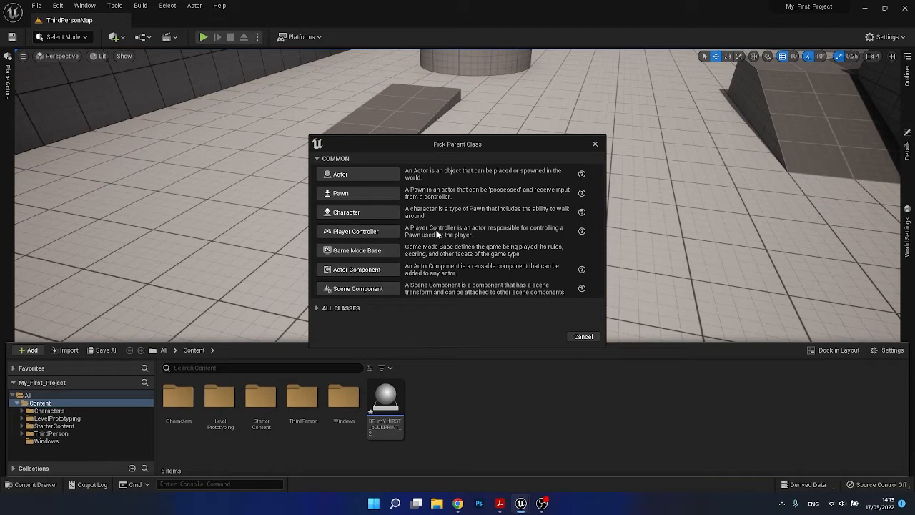
left_click(323, 308)
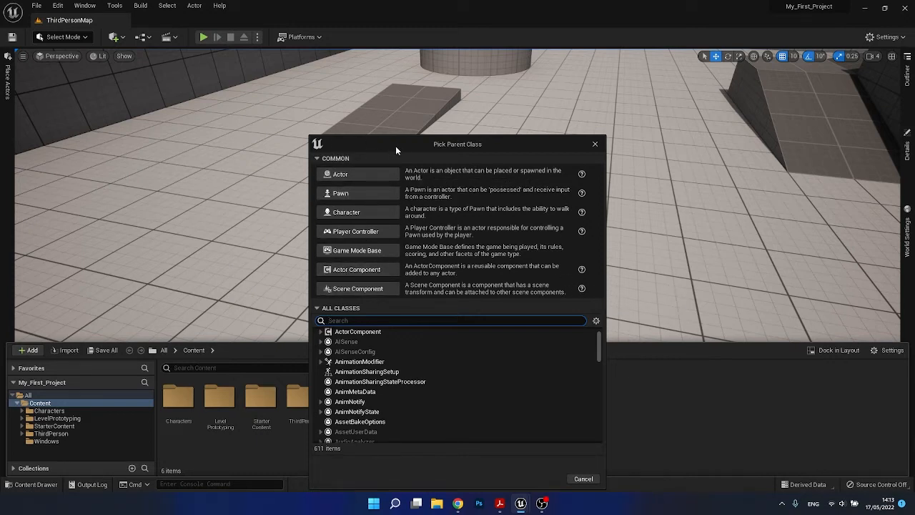
left_click_drag(396, 146, 390, 113)
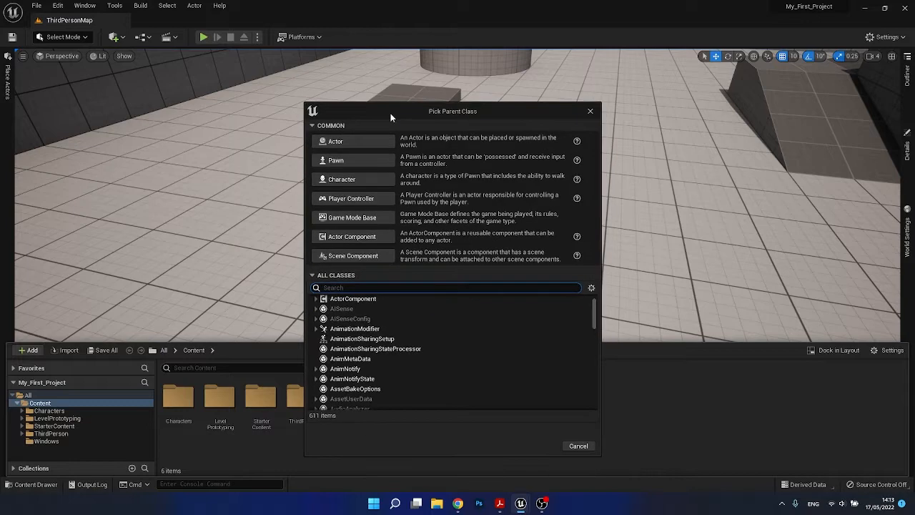
left_click(335, 142)
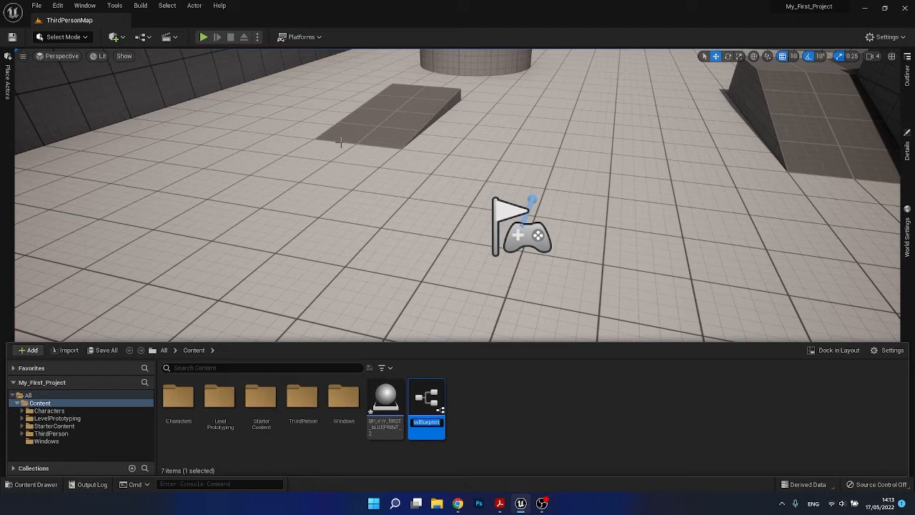
- Name the new blueprint BP_My_Actor
type("BP_MY")
key("BackSpace")
type("y_Actor")
key("Return")
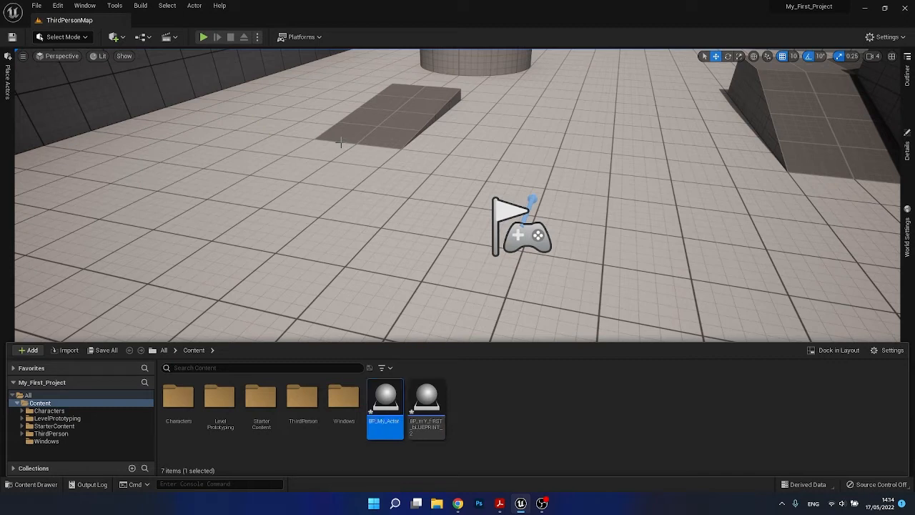
- Open BP_My_Actor in a maximized Blueprint editor and locate its asset among the project content
double_click(380, 395)
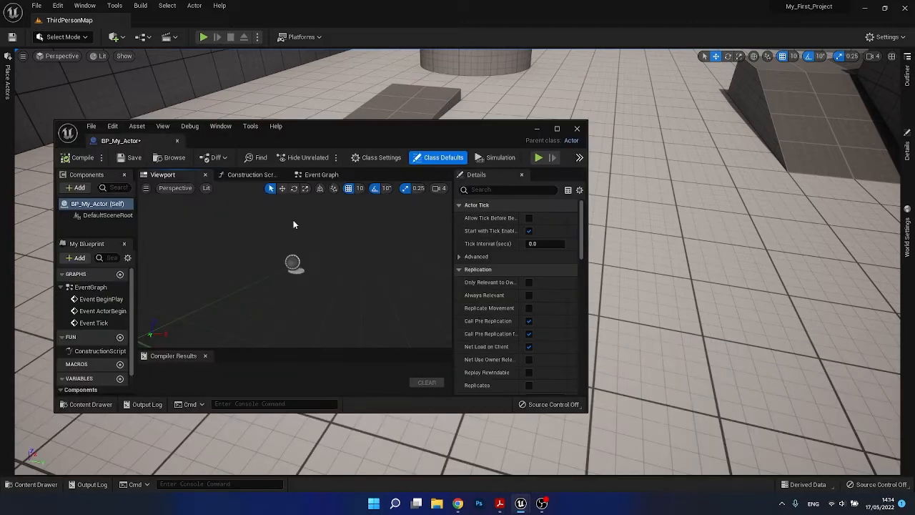
double_click(315, 129)
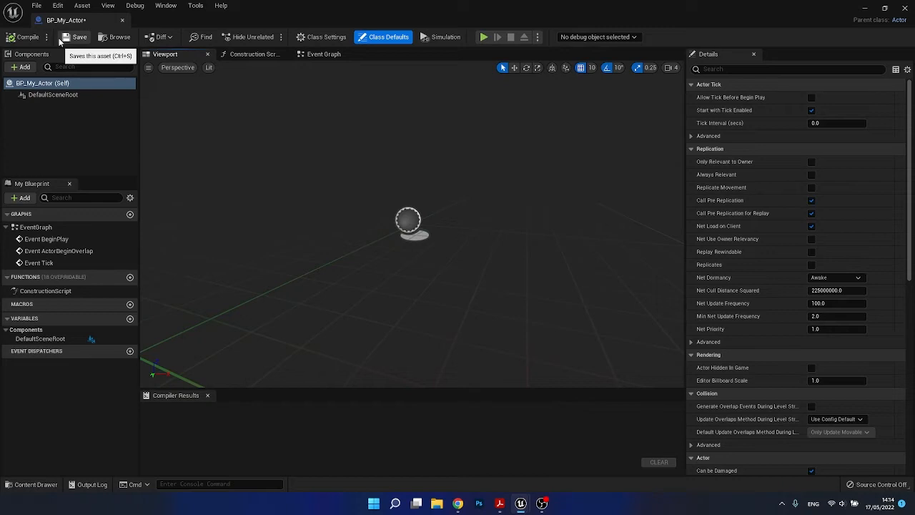
left_click(118, 37)
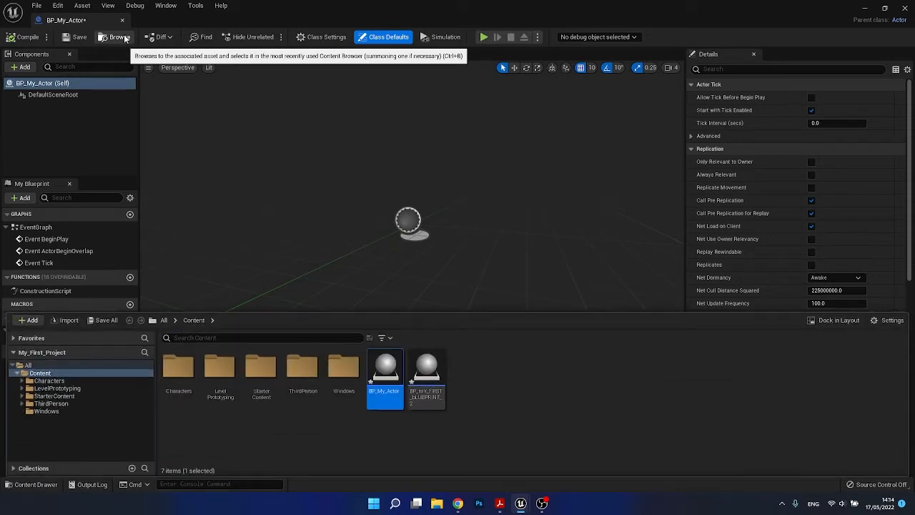
left_click(126, 39)
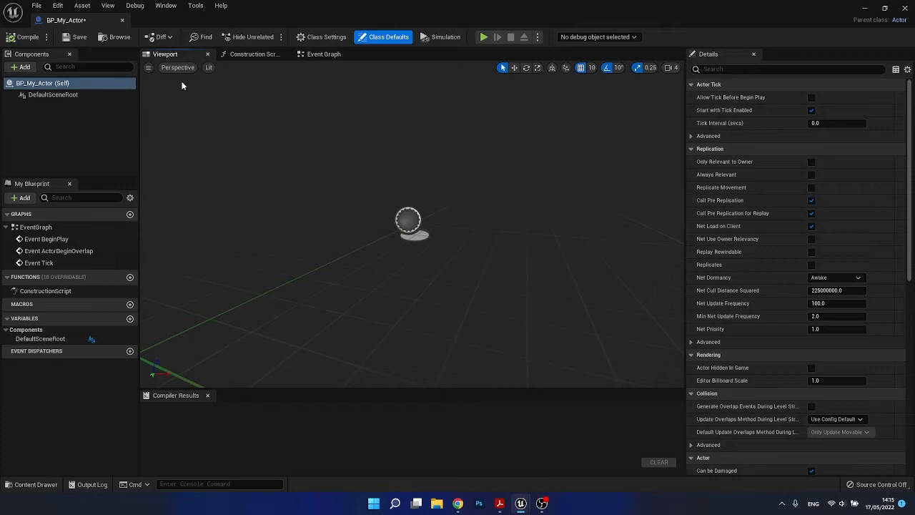
- Delete the three default event nodes (BeginPlay, ActorBeginOverlap and Tick) from the Event Graph of BP_My_Actor
left_click(315, 54)
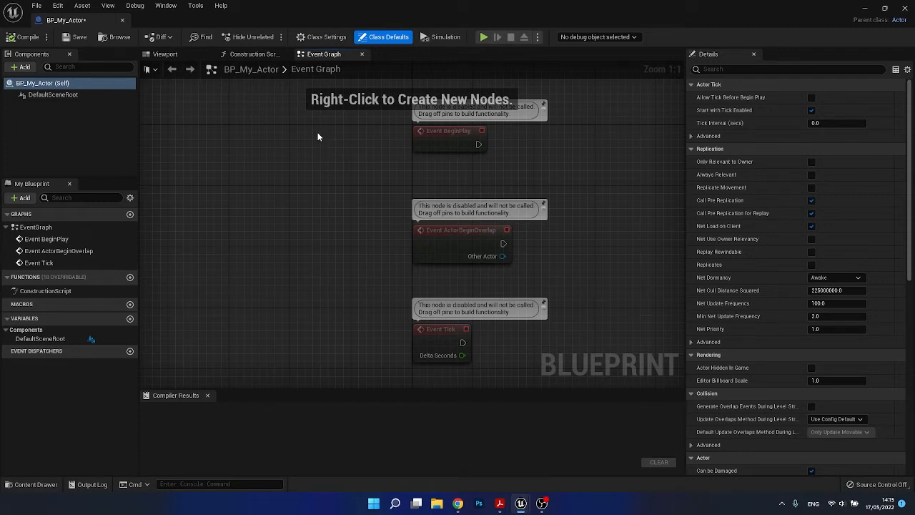
left_click(456, 139)
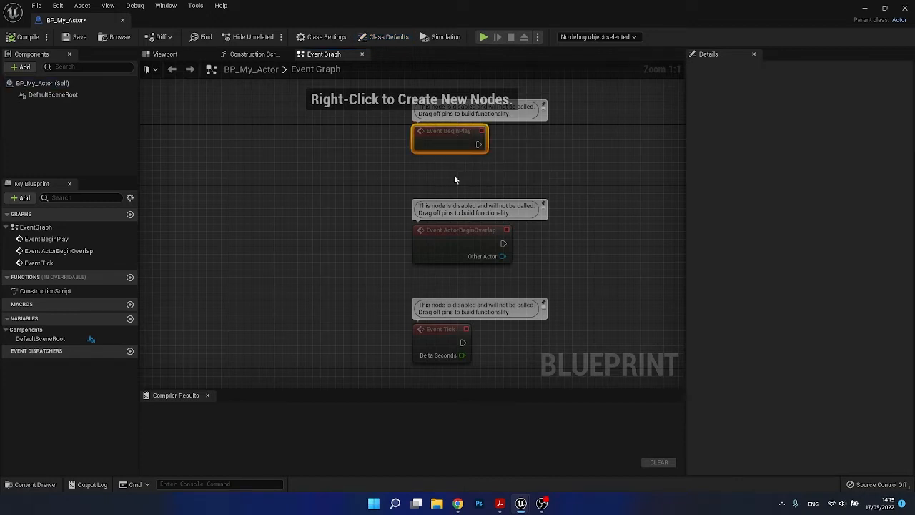
right_click_drag(439, 218, 401, 155)
left_click(403, 177)
left_click(386, 277)
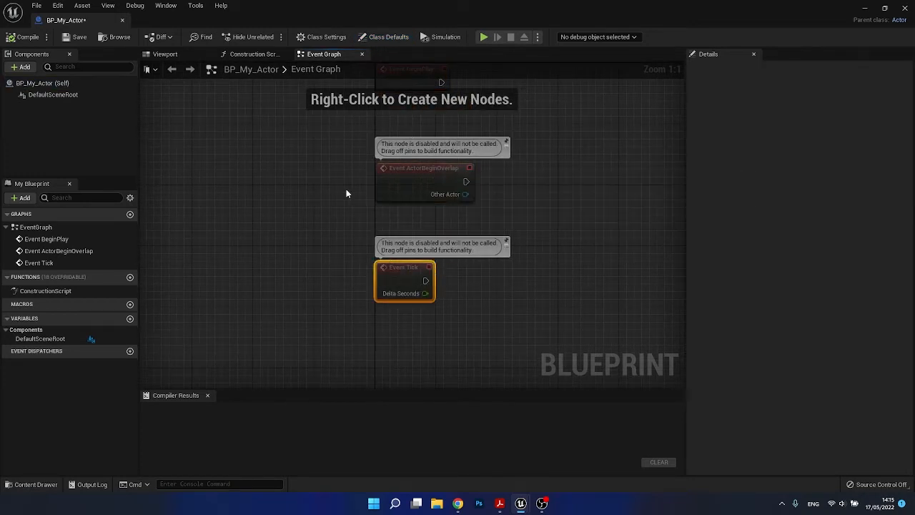
right_click_drag(346, 189, 358, 286)
scroll(357, 285, "down", 3)
left_click_drag(335, 159, 440, 353)
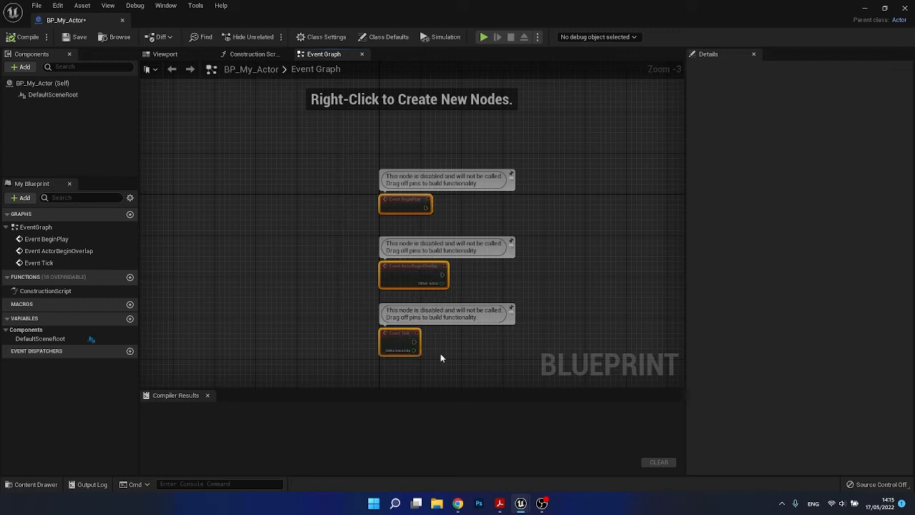
key("Delete")
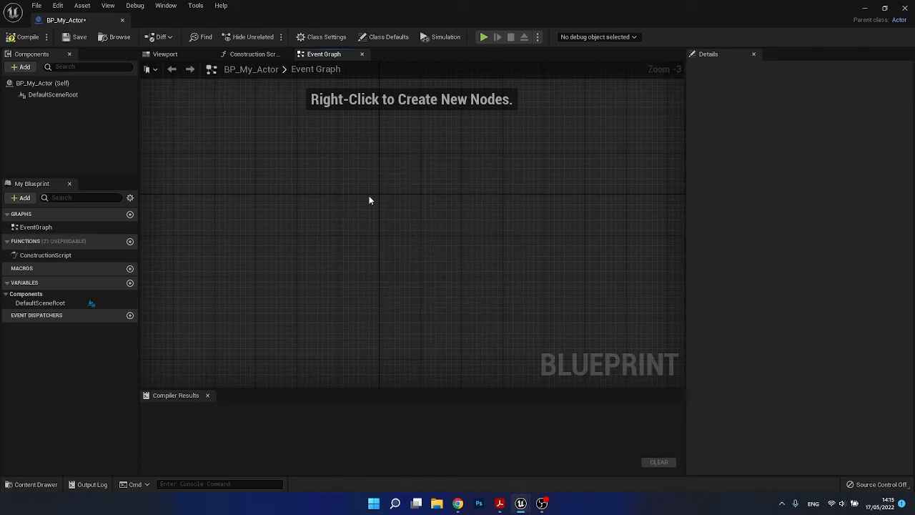
- Add an Event BeginPlay node to the empty Event Graph and move it slightly up and to the right
right_click(345, 195)
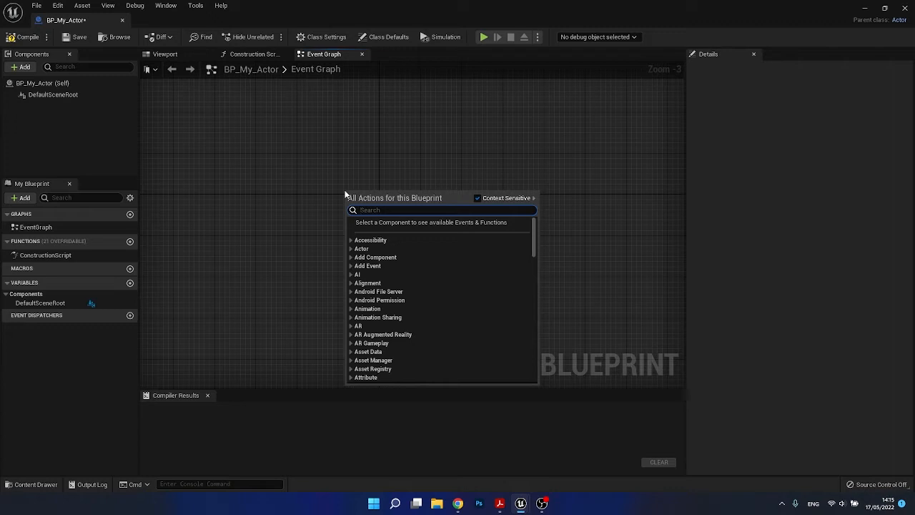
type("event")
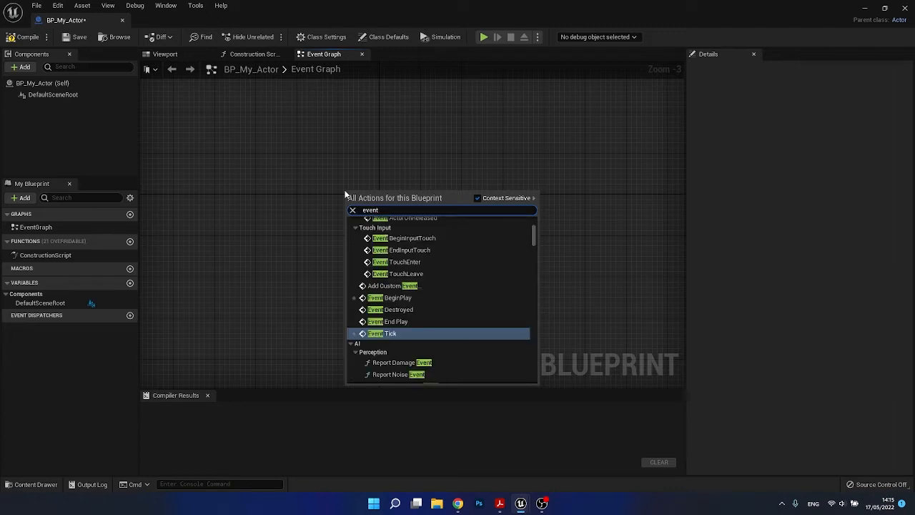
type(" begin")
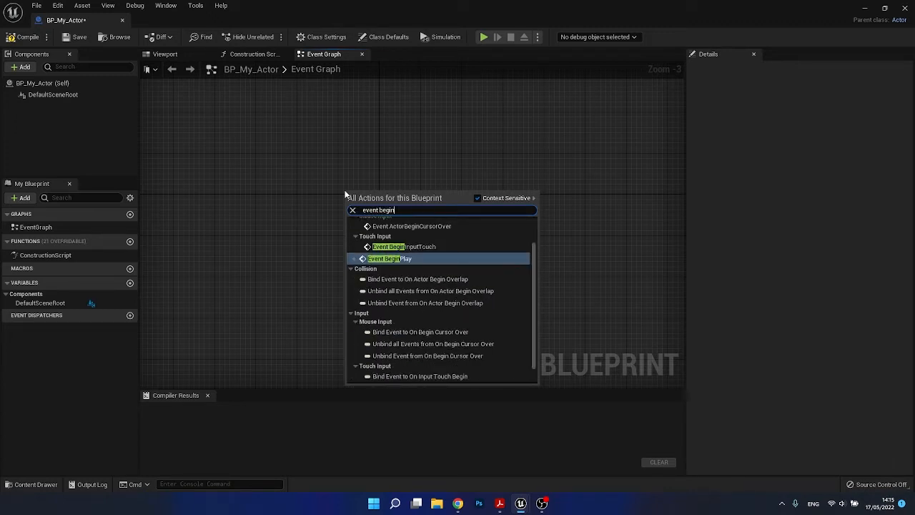
left_click(408, 258)
scroll(375, 182, "up", 3)
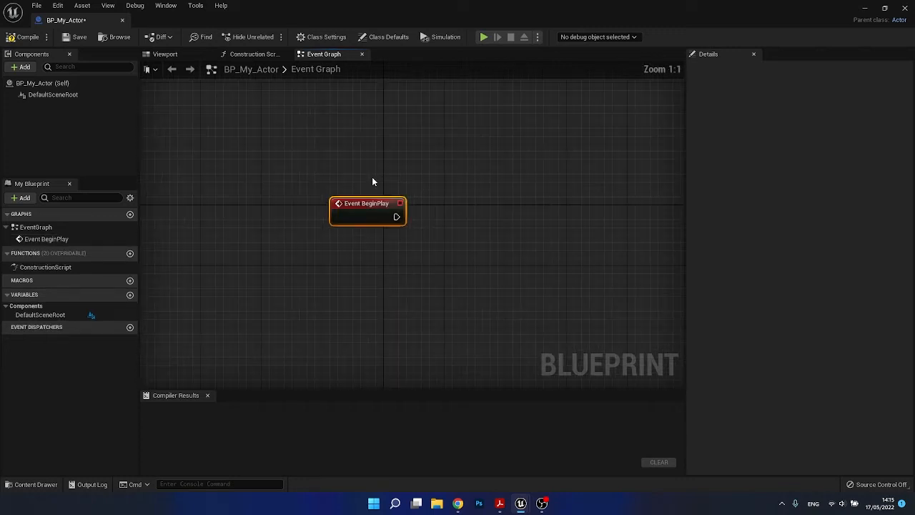
left_click_drag(350, 202, 405, 185)
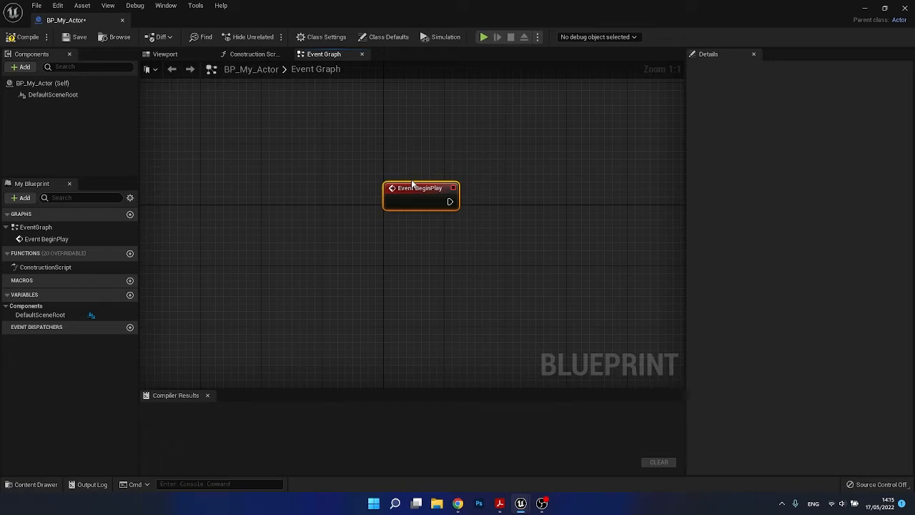
left_click(435, 155)
right_click_drag(435, 155, 384, 160)
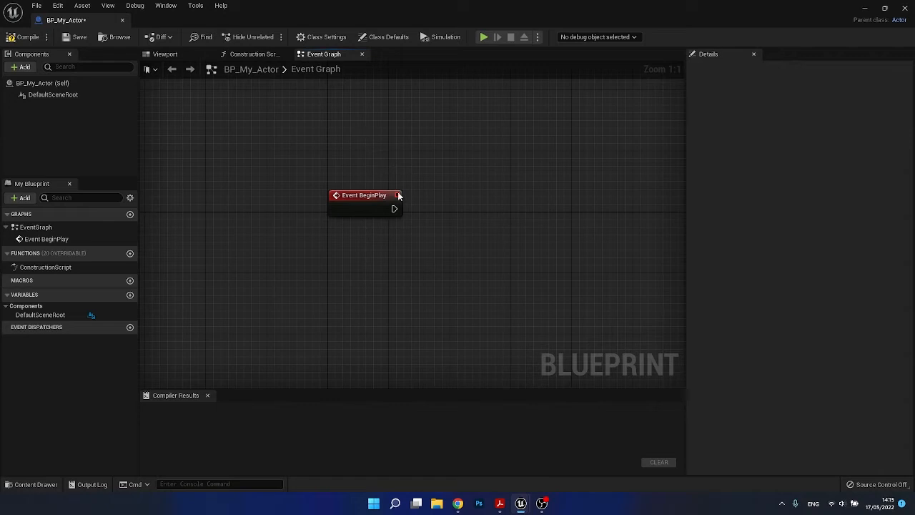
left_click_drag(393, 207, 503, 155)
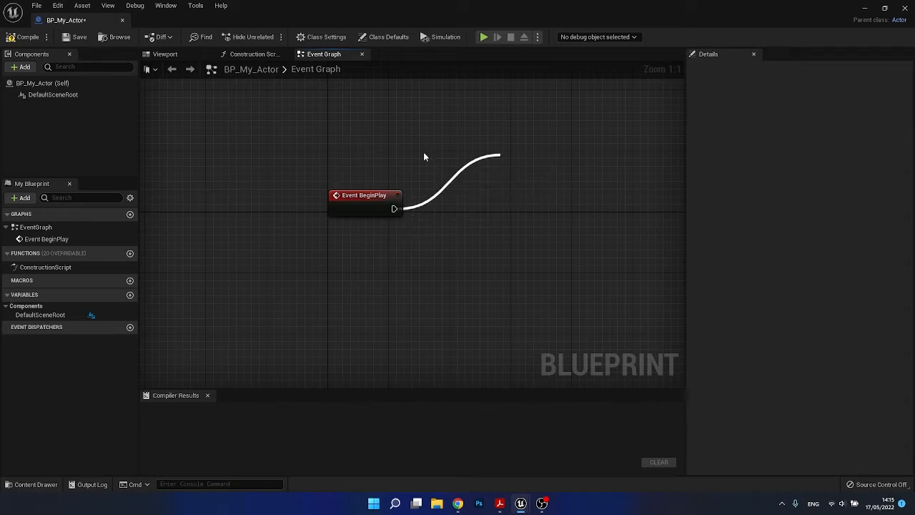
left_click(432, 142)
mouse_move(510, 140)
right_mouse_down()
mouse_move(280, 179)
mouse_move(250, 172)
right_mouse_up()
mouse_move(439, 190)
right_mouse_down()
mouse_move(234, 175)
mouse_move(240, 183)
right_mouse_up()
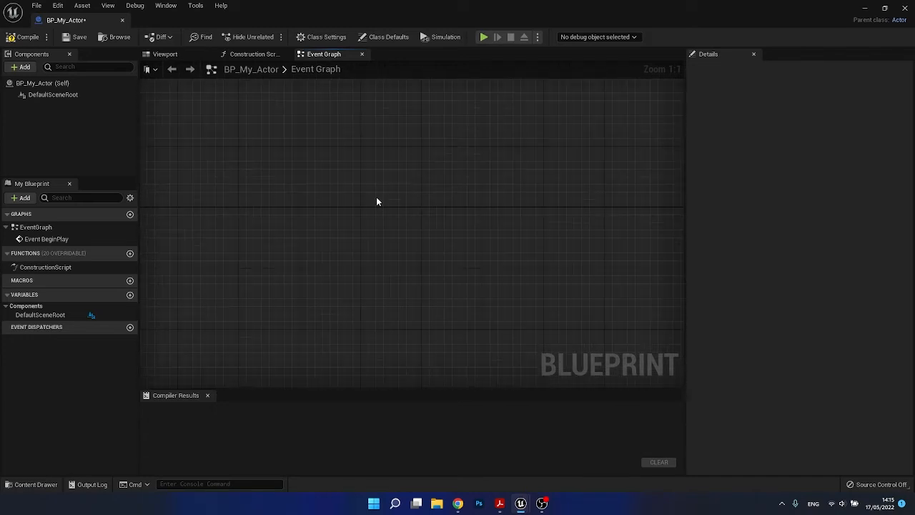
right_click_drag(376, 198, 229, 202)
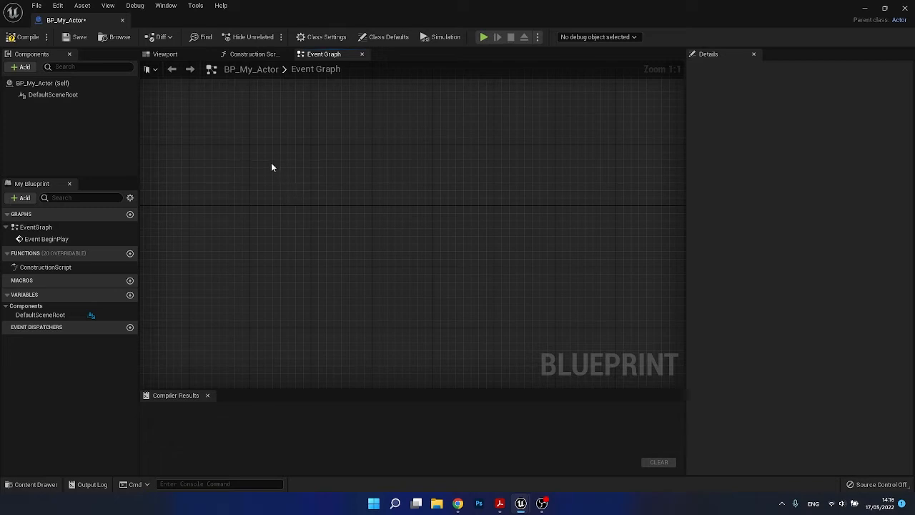
- Find "Event" within the blueprint, jump to the Event BeginPlay node from the results, and close the search
left_click(211, 39)
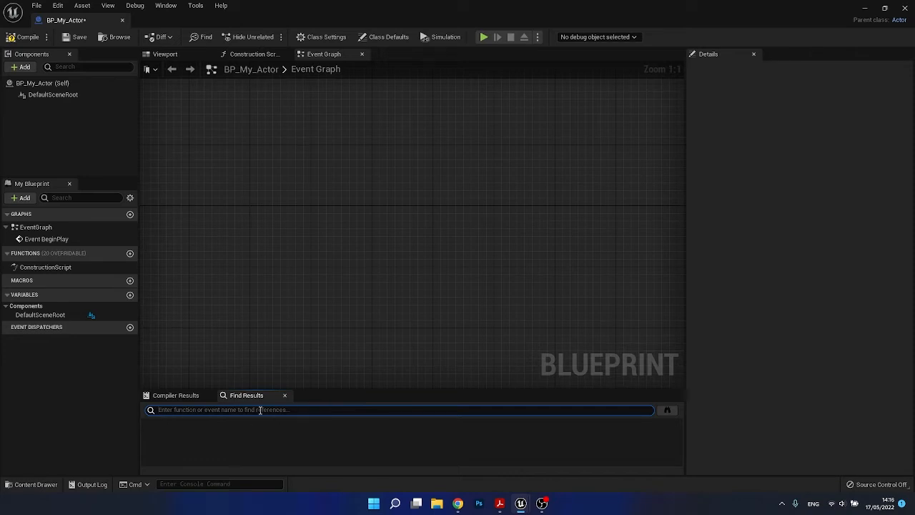
type("Ev")
key("BackSpace")
type("Event")
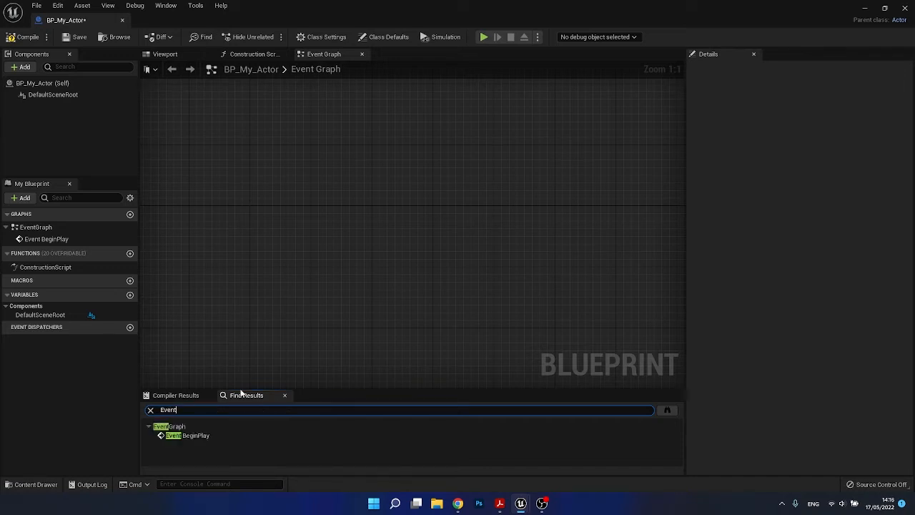
left_click(187, 436)
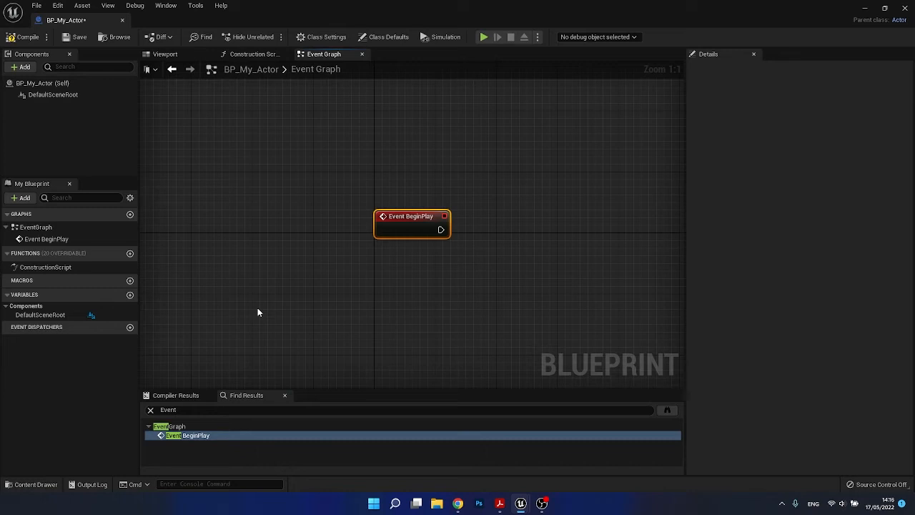
left_click(284, 396)
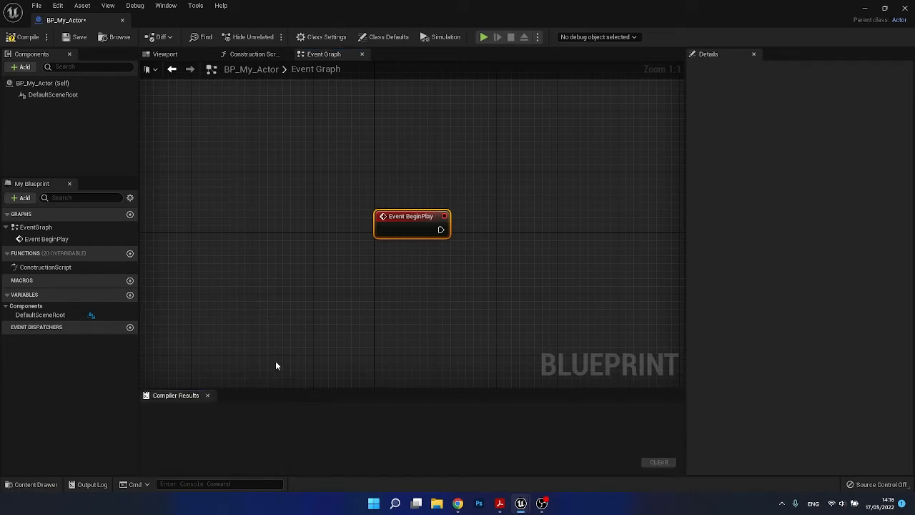
- Review the blueprint's Class Settings and Class Defaults, ending on the Class Settings
left_click(328, 37)
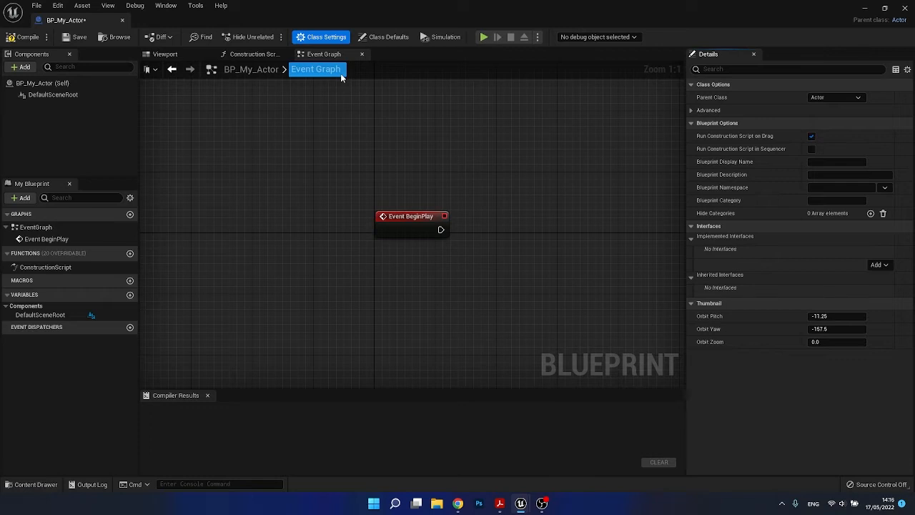
left_click(384, 37)
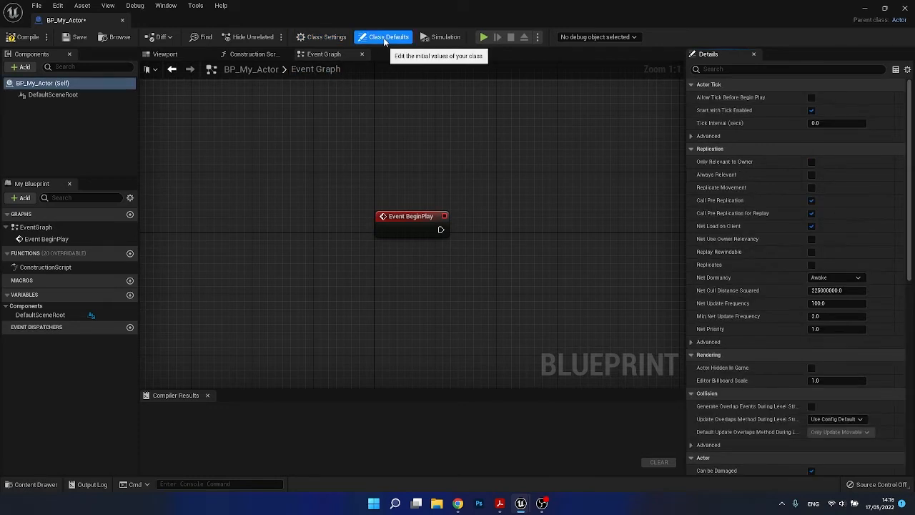
left_click(321, 38)
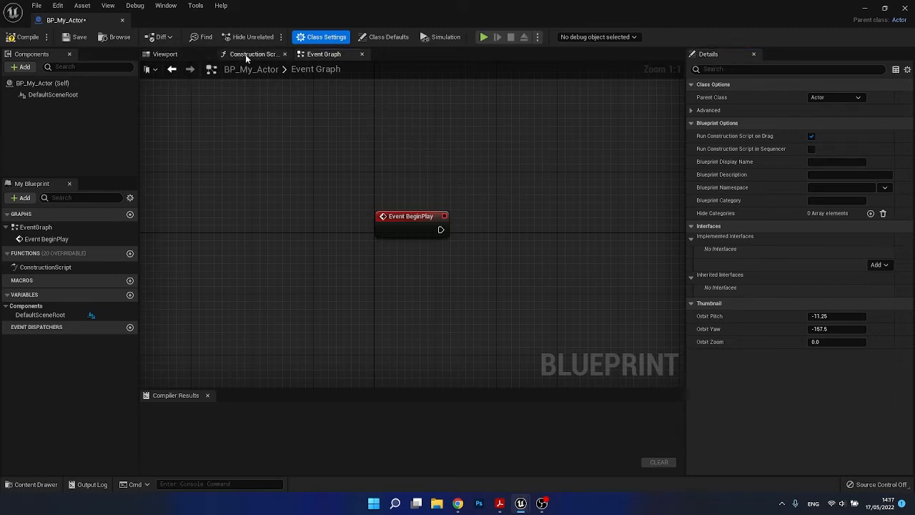
- View the blueprint's Construction Script and Event Graph, then return to its 3D Viewport
left_click(161, 54)
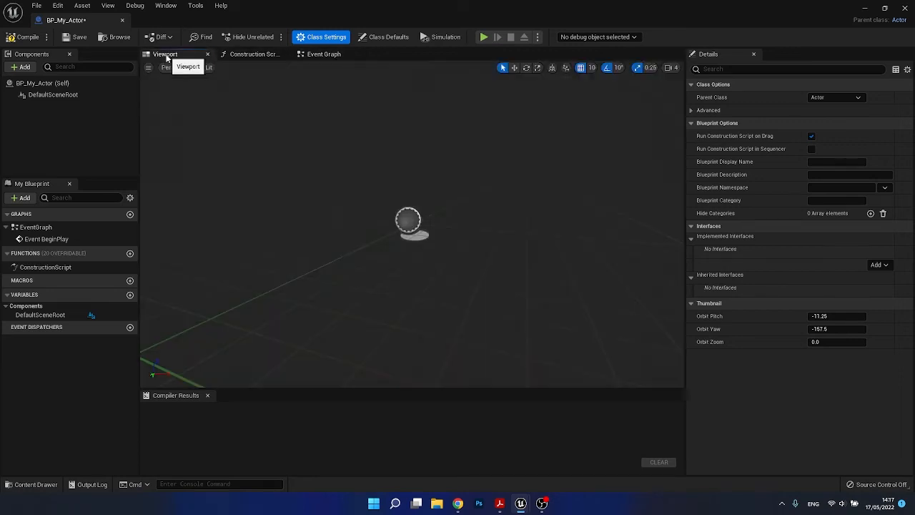
left_click(251, 55)
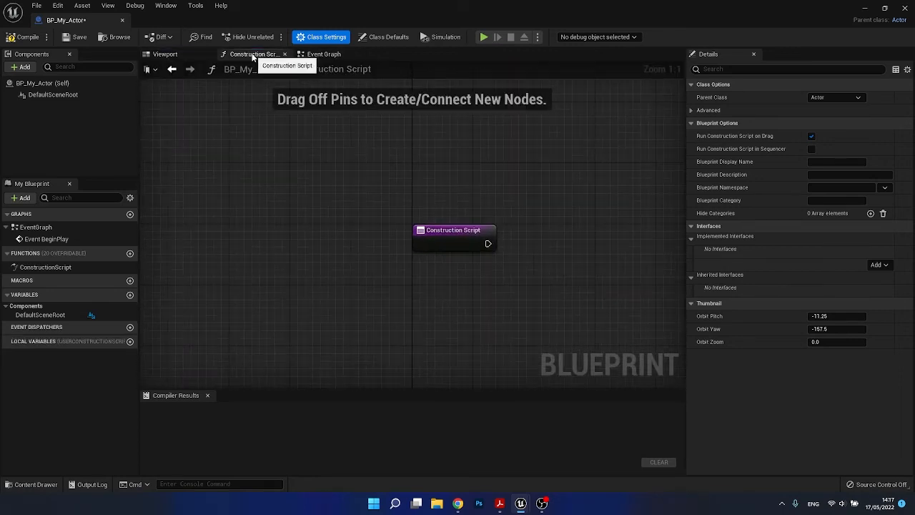
left_click(322, 54)
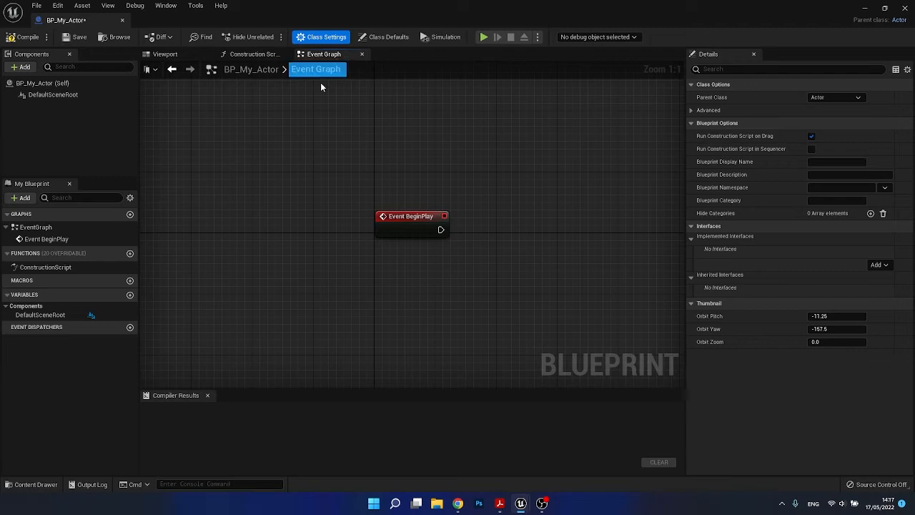
left_click(164, 54)
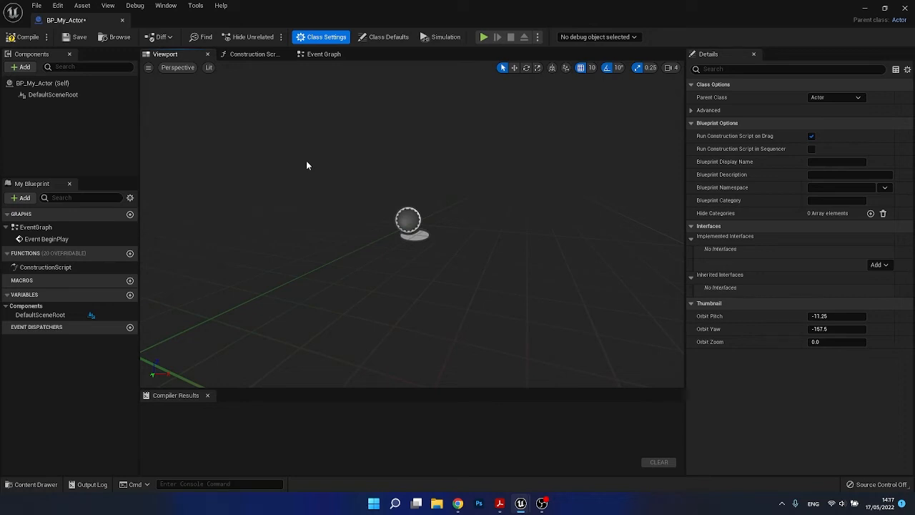
- Look through the Construction Script and the Event Graph once more, ending on the Viewport
left_click(253, 54)
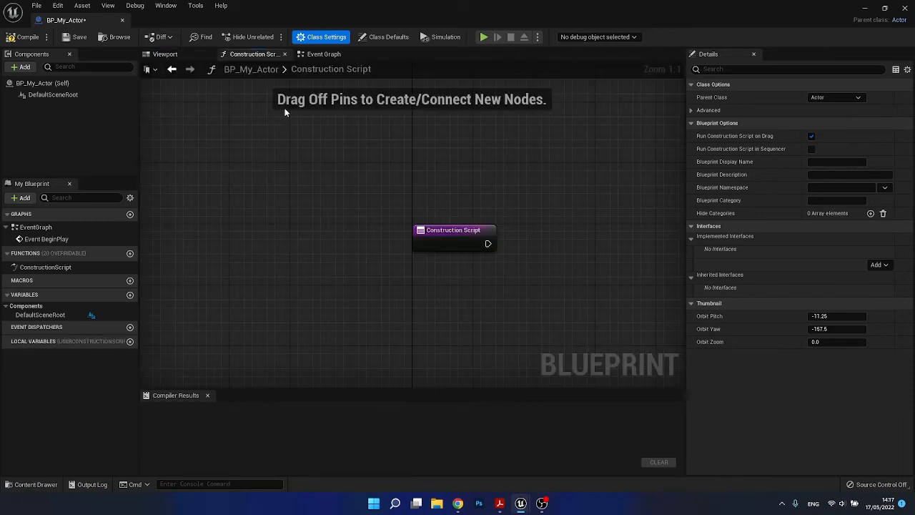
left_click(313, 55)
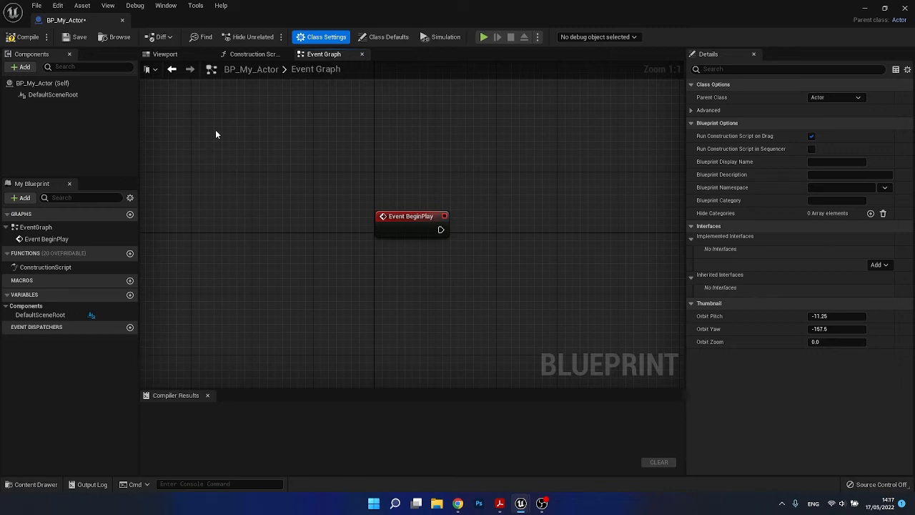
left_click(166, 54)
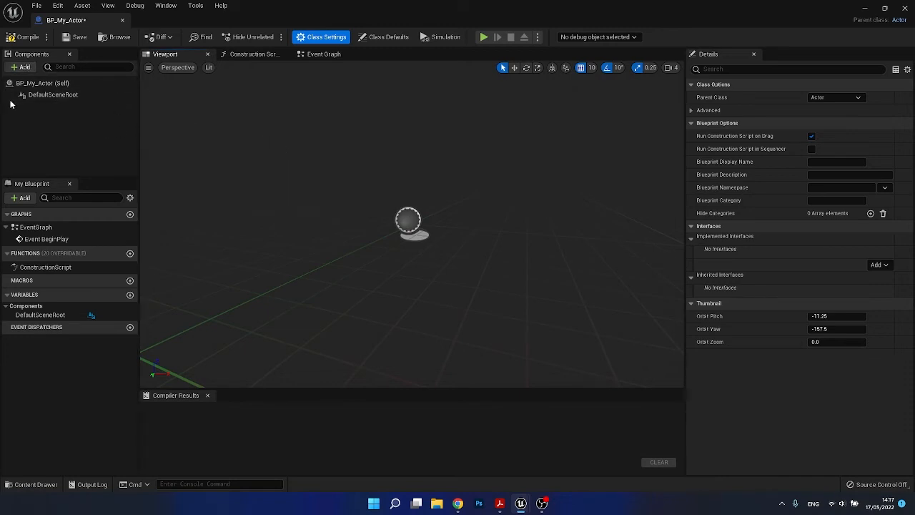
- Review the list of component types that can be added to the actor, and close it without adding one
left_click(20, 67)
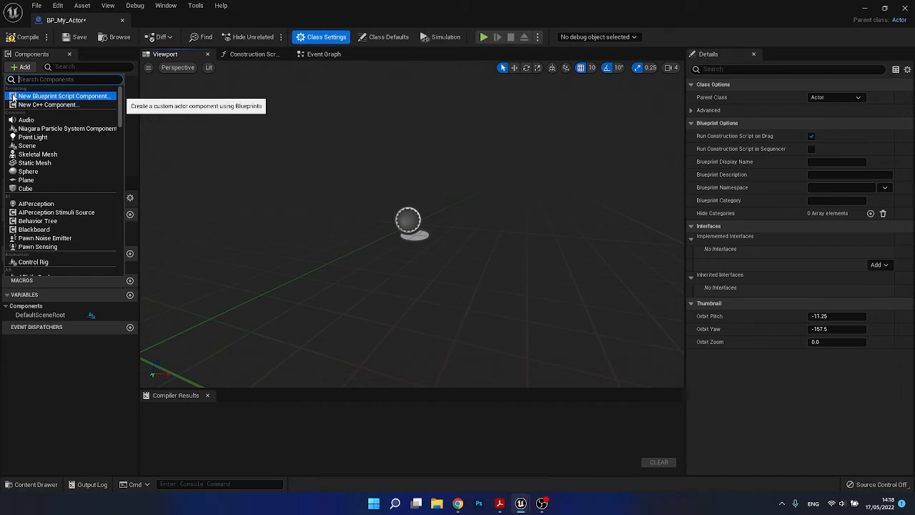
left_click(25, 67)
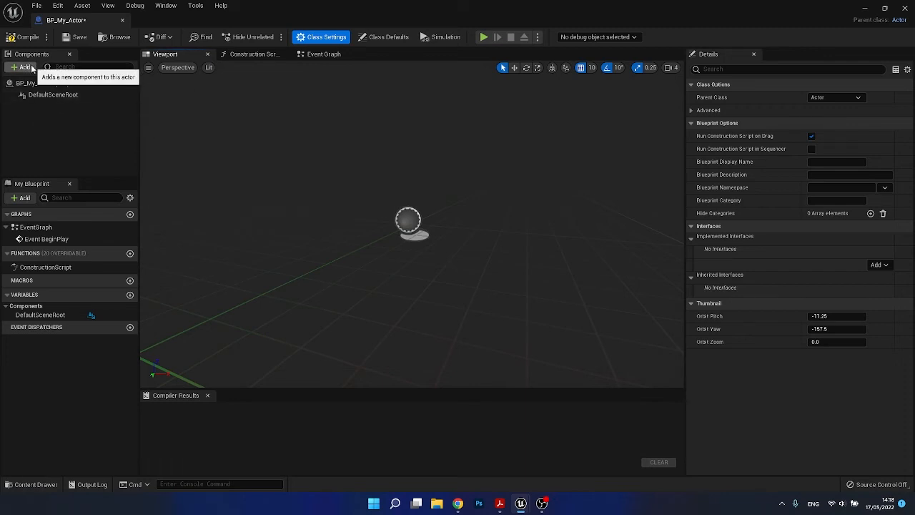
left_click(31, 66)
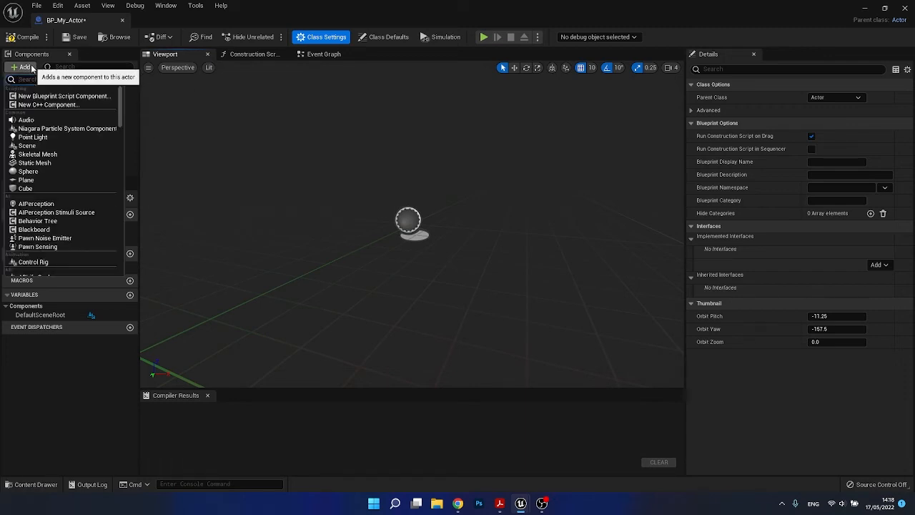
left_click(31, 67)
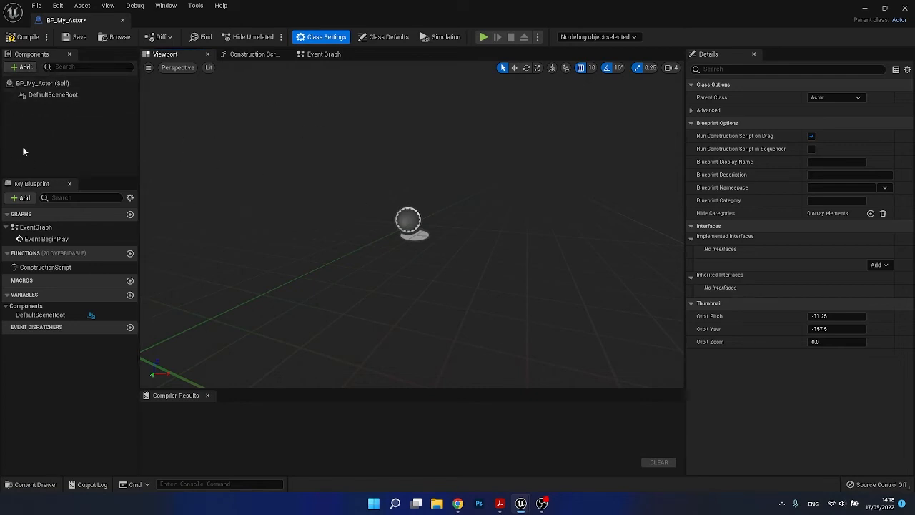
- Inspect the details of the DefaultSceneRoot component and of BP_My_Actor (Self), then clear the selection
left_click(49, 84)
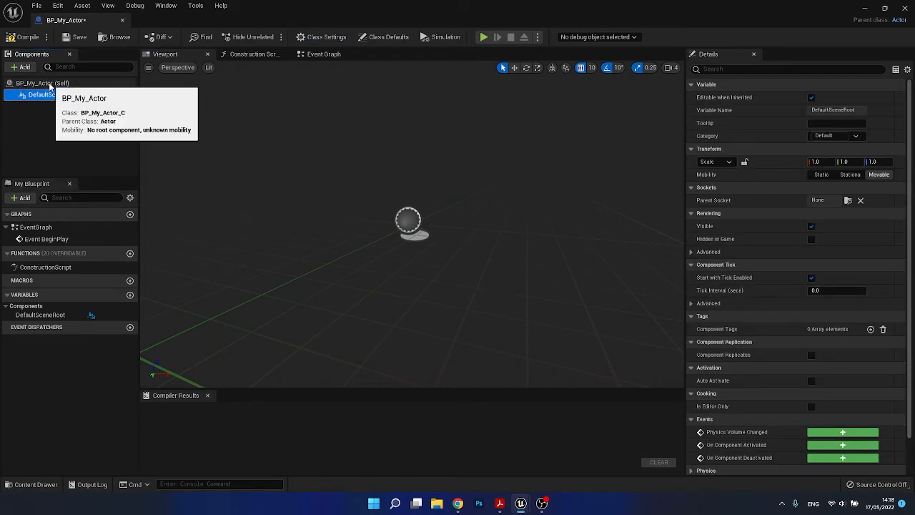
left_click(42, 94)
left_click(47, 83)
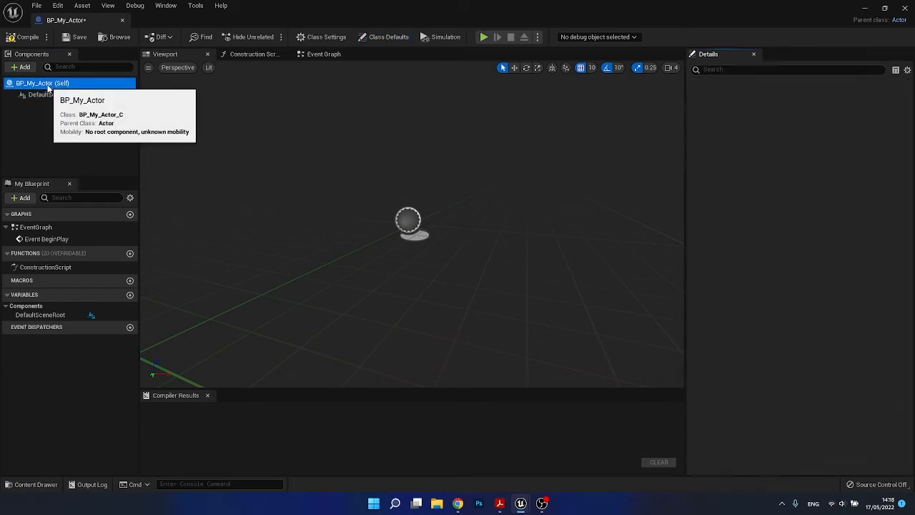
left_click(1, 157)
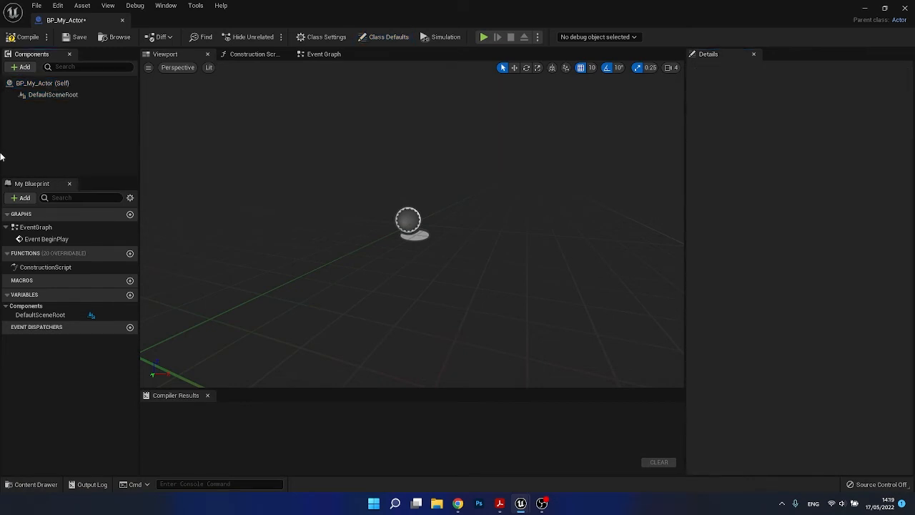
- Review which element types can be added under My Blueprint, such as variables, functions and macros, without adding any
left_click(24, 198)
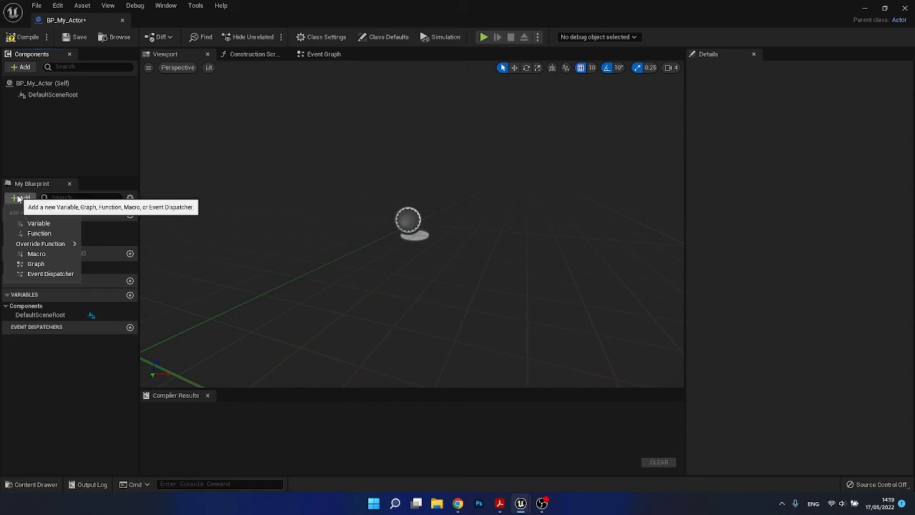
left_click(18, 199)
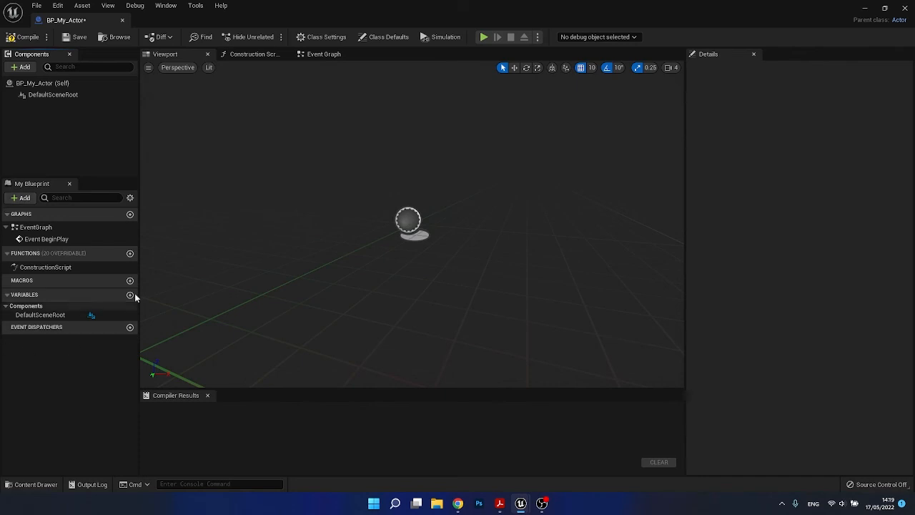
mouse_move(104, 245)
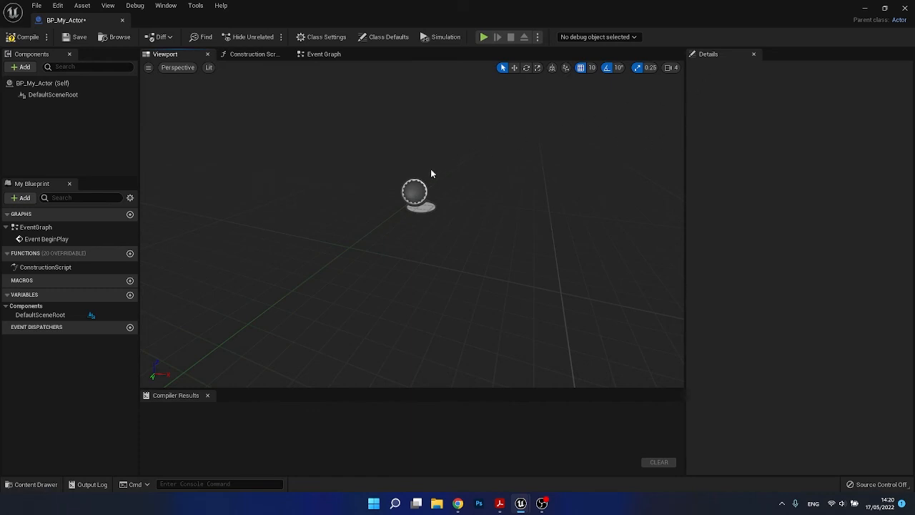
- Select the DefaultSceneRoot sphere in the 3D view to examine its details, and compile the BP_My_Actor blueprint
left_click(413, 188)
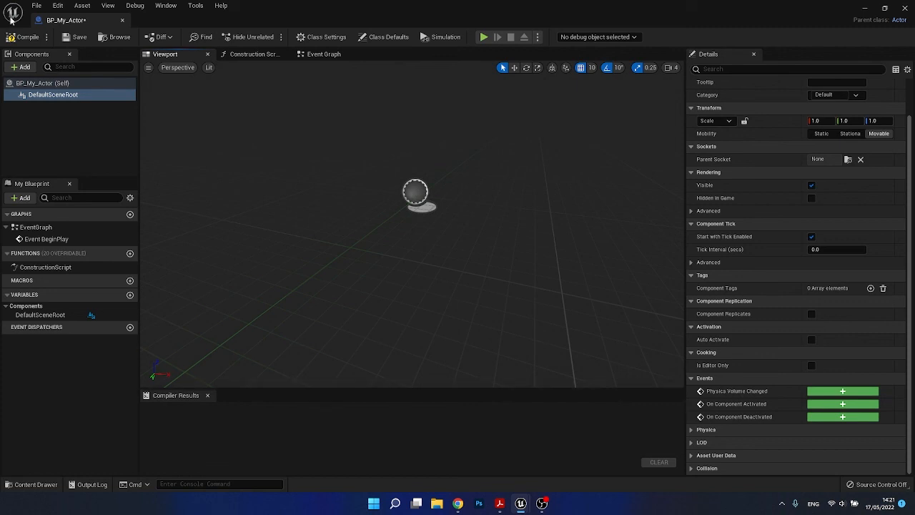
left_click(21, 36)
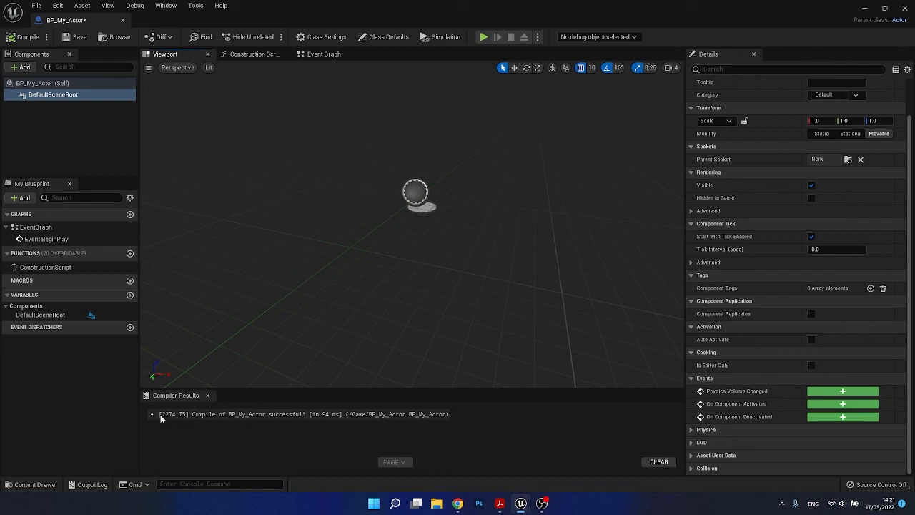